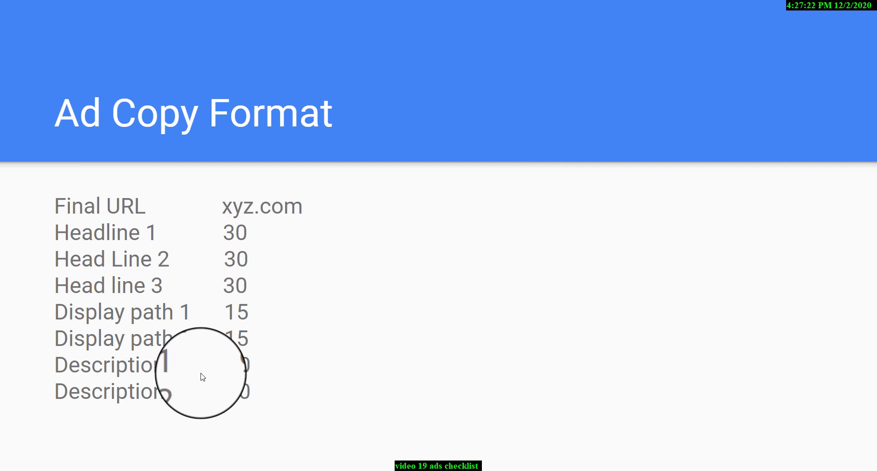
Review the ad copy format slide with its character limits and the slide with the ad copy length formula.
{"action": "key", "text": "Right"}
{"action": "mouse_move", "coordinate": [276, 468]}
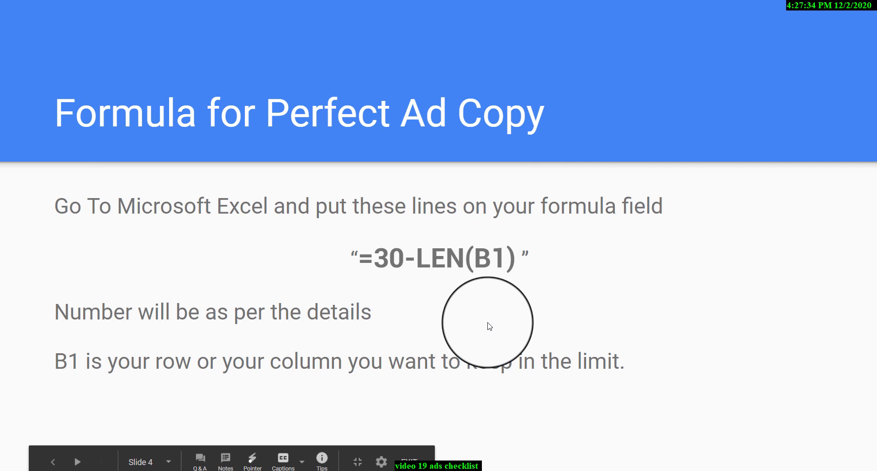
{"action": "left_click", "coordinate": [391, 314]}
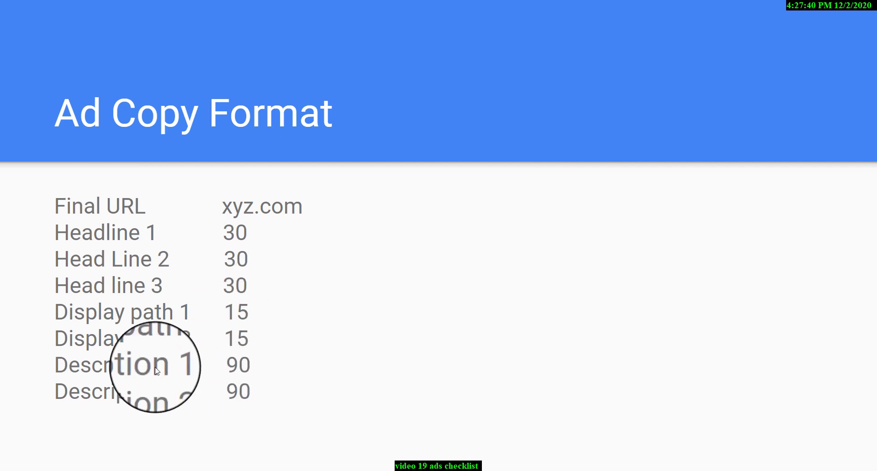
{"action": "left_click", "coordinate": [237, 367]}
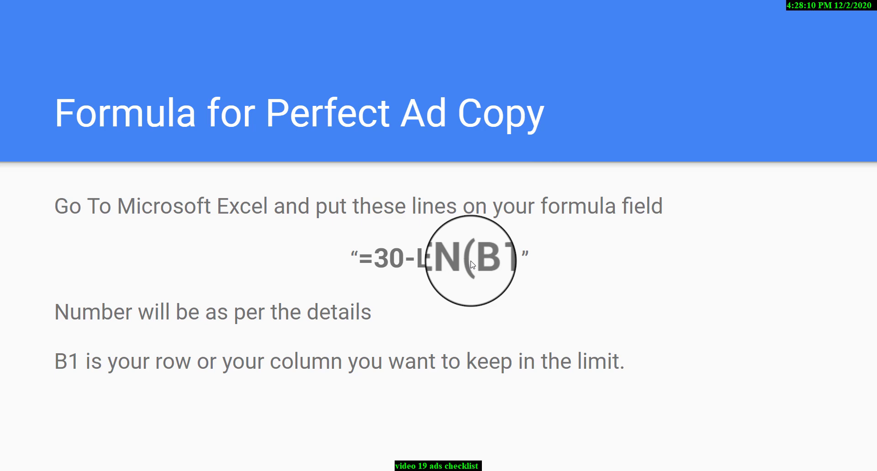
Exit the slideshow and switch to the Excel workbook Book1, showing the ad copy table on Sheet1.
{"action": "key", "text": "Escape"}
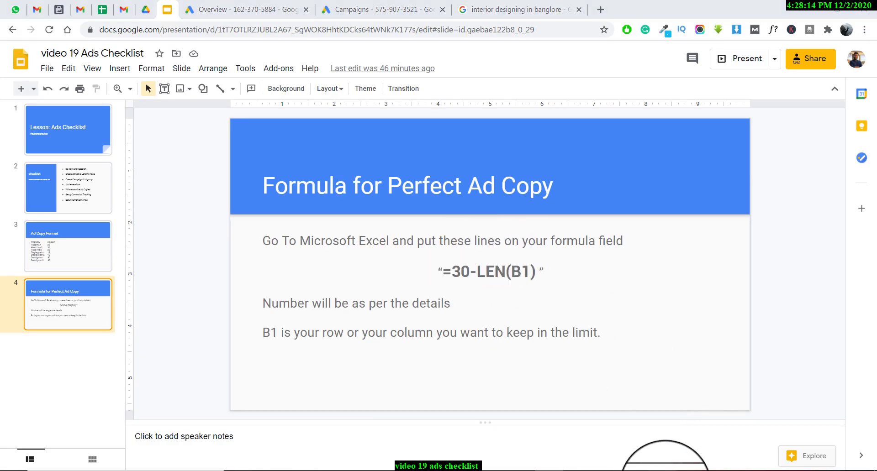
{"action": "left_click", "coordinate": [664, 468]}
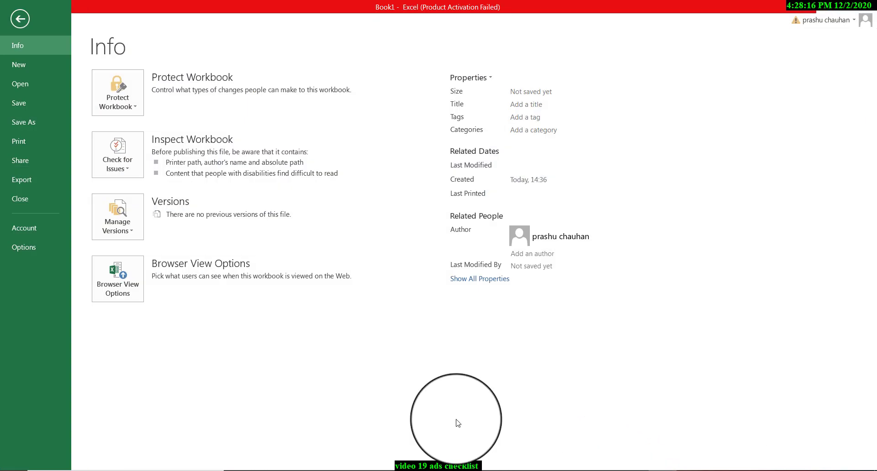
{"action": "left_click", "coordinate": [21, 66]}
{"action": "left_click", "coordinate": [13, 22]}
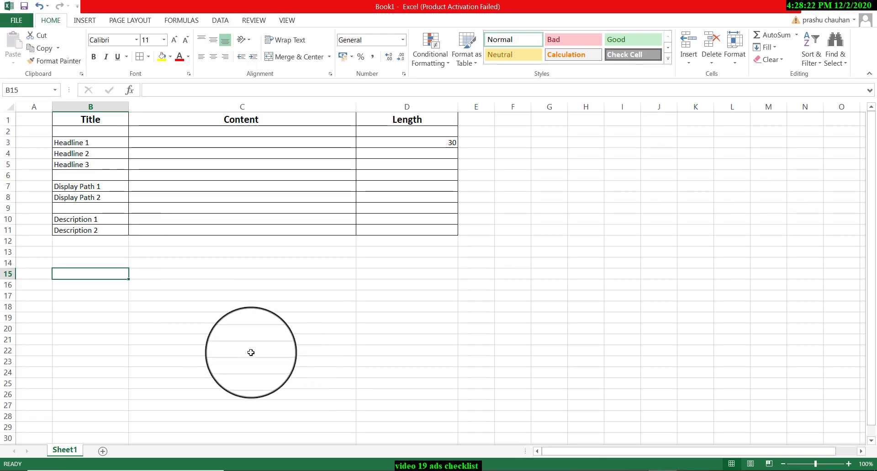
{"action": "left_click", "coordinate": [264, 417]}
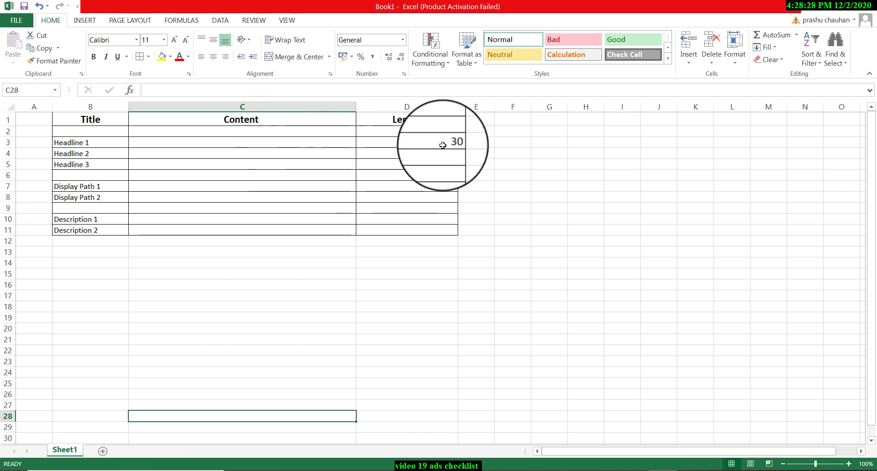
Enter the formula =30-LEN(c4) in cell D4, the Length cell for Headline 2.
{"action": "left_click", "coordinate": [420, 151]}
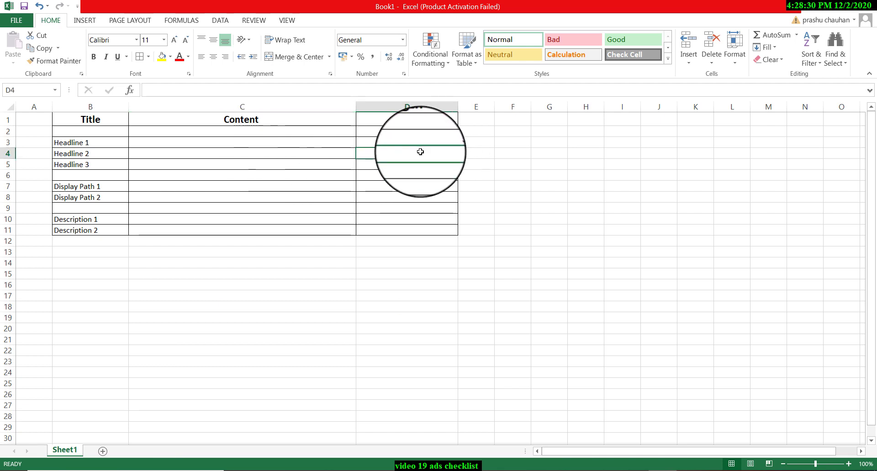
{"action": "left_click", "coordinate": [201, 89]}
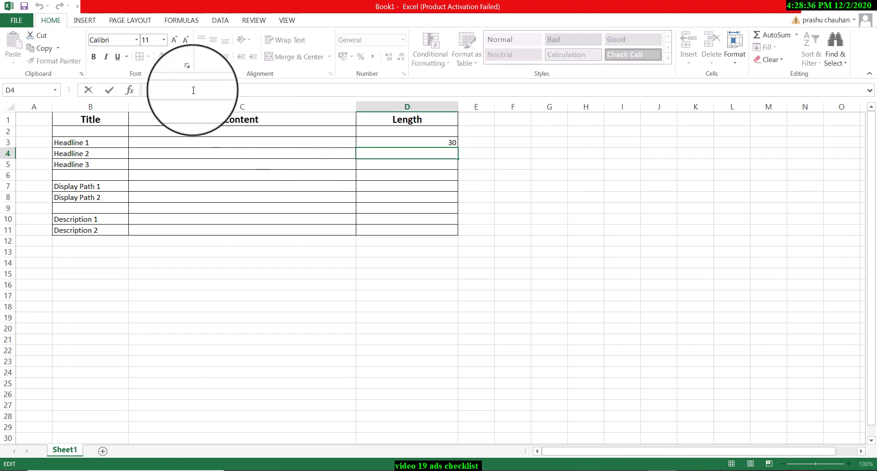
{"action": "type", "text": "="}
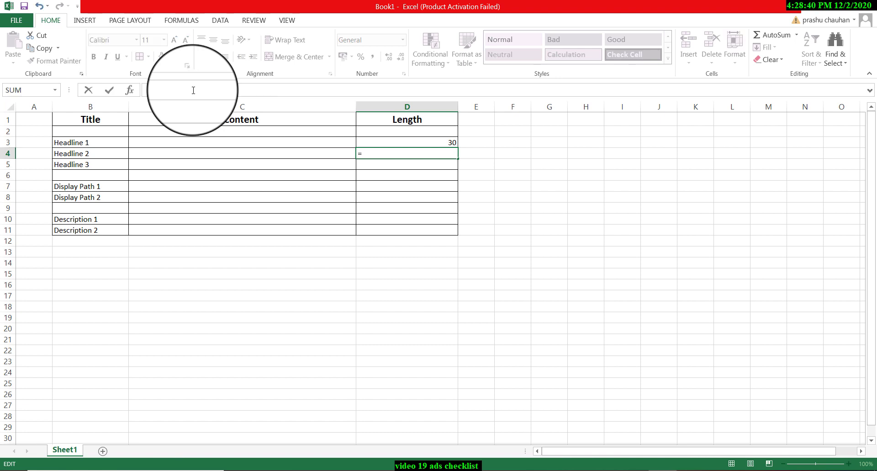
{"action": "type", "text": "3-"}
{"action": "type", "text": "0-L"}
{"action": "type", "text": "()"}
{"action": "type", "text": "LW"}
{"action": "key", "text": "BackSpace"}
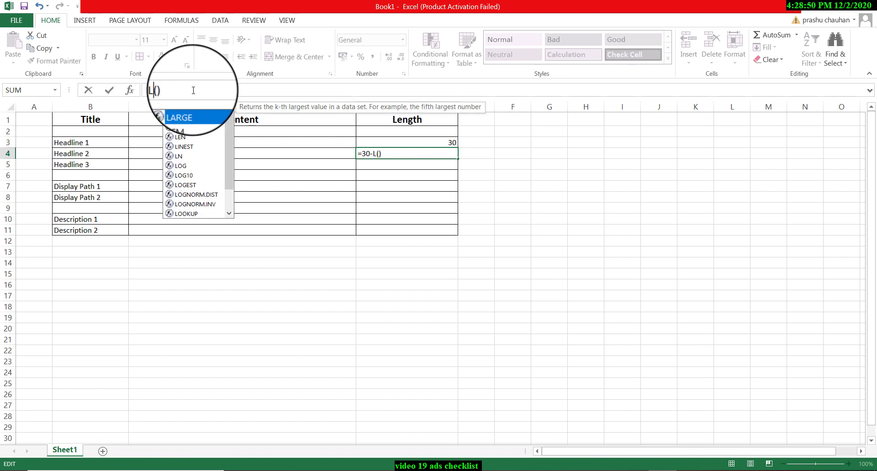
{"action": "type", "text": "EN"}
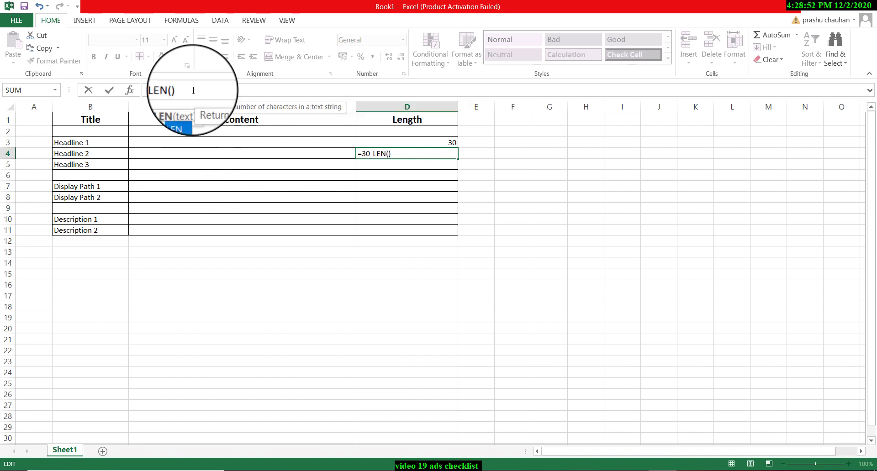
{"action": "key", "text": "Right"}
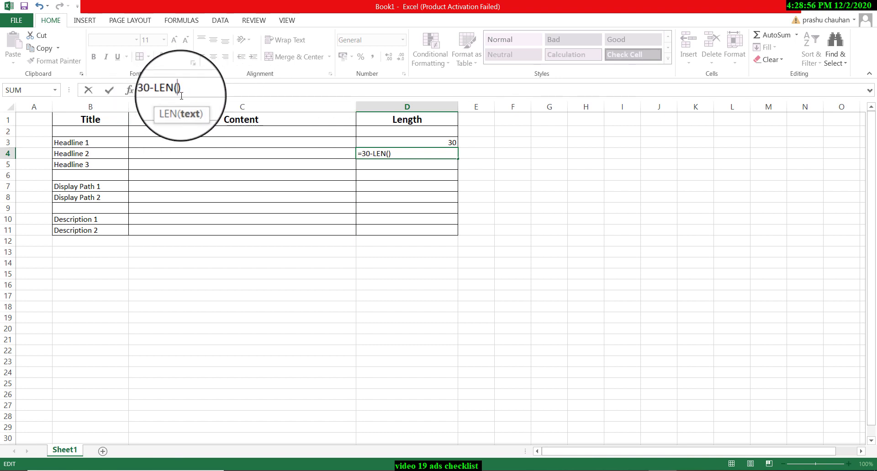
{"action": "type", "text": "c"}
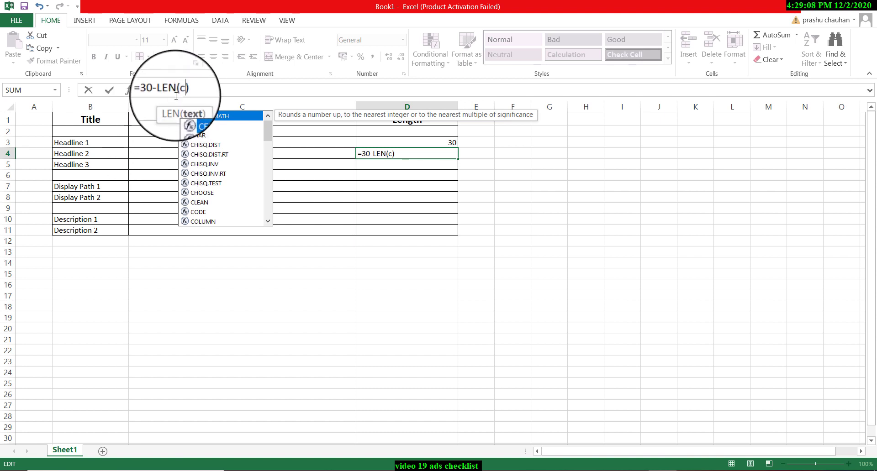
{"action": "type", "text": "4"}
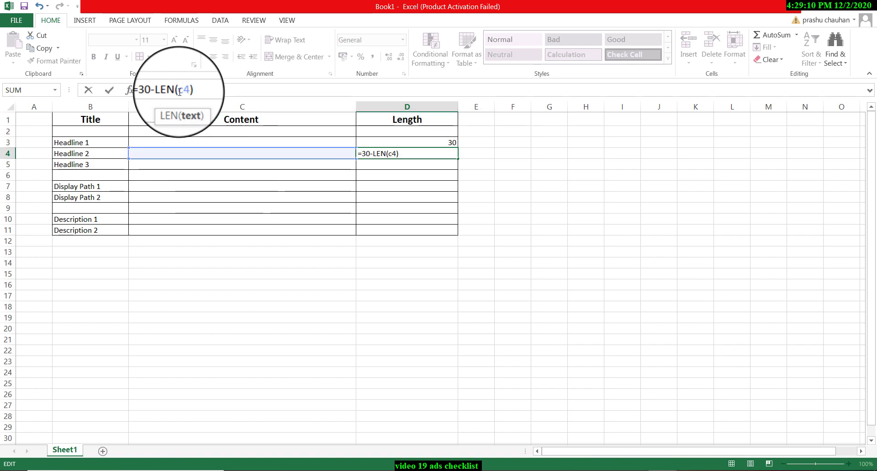
{"action": "key", "text": "Return"}
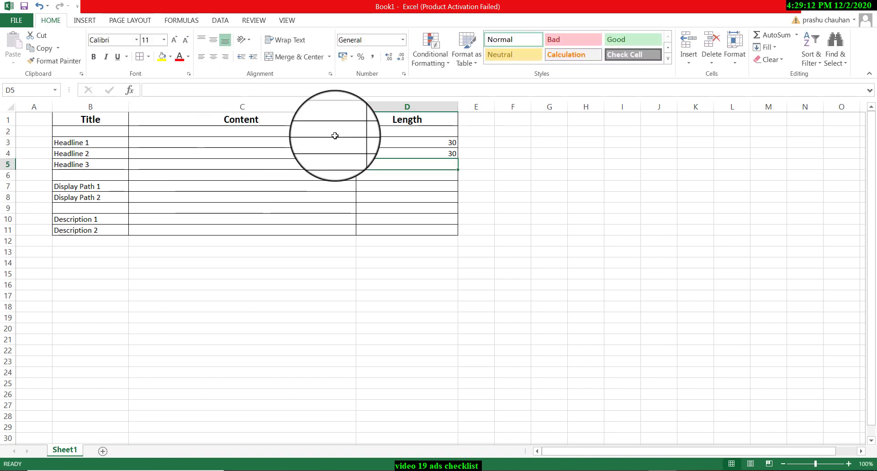
Enter "hey I am professional" as the Headline 2 content in cell C4.
{"action": "left_click", "coordinate": [237, 154]}
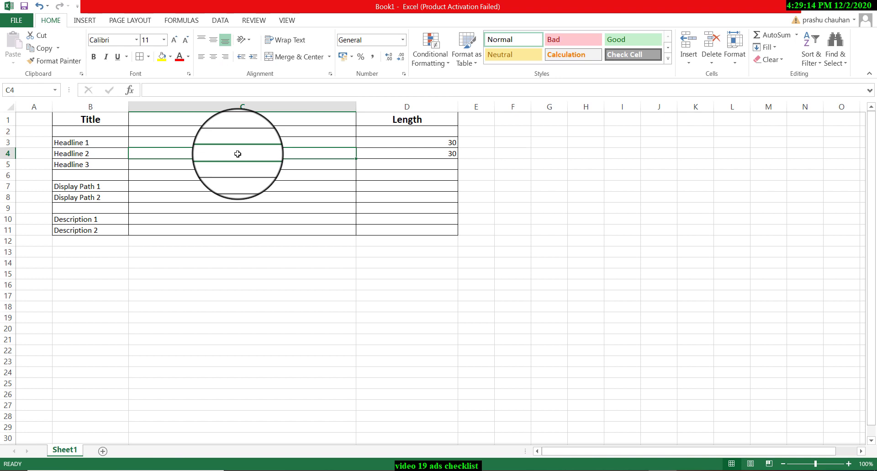
{"action": "type", "text": "hey I a"}
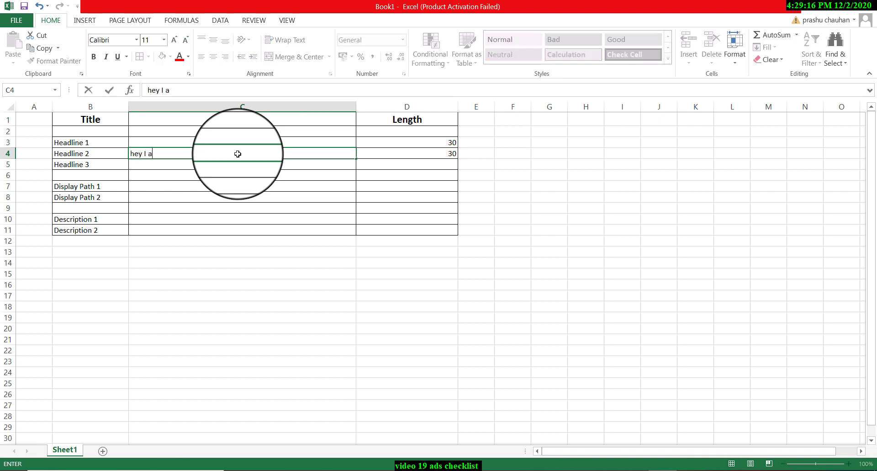
{"action": "type", "text": "m professional"}
{"action": "key", "text": "Return"}
Extend the Headline 2 content to read "hey I am professional designer".
{"action": "left_click", "coordinate": [237, 154]}
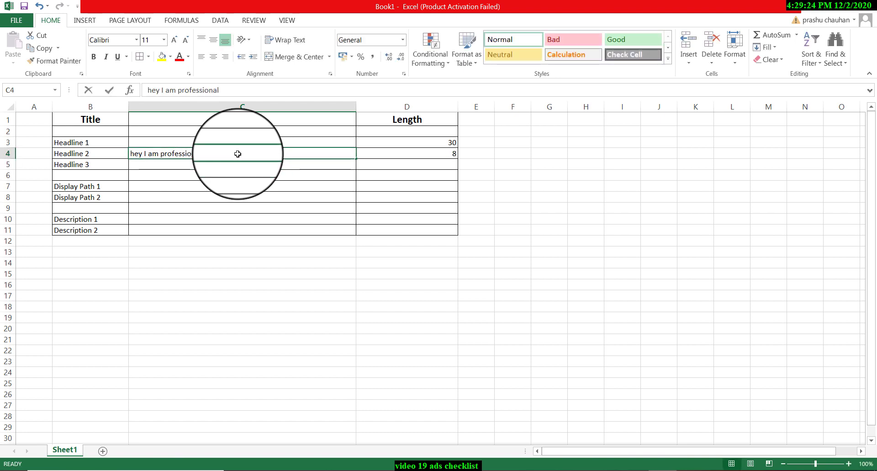
{"action": "double_click", "coordinate": [237, 154]}
{"action": "type", "text": "designer"}
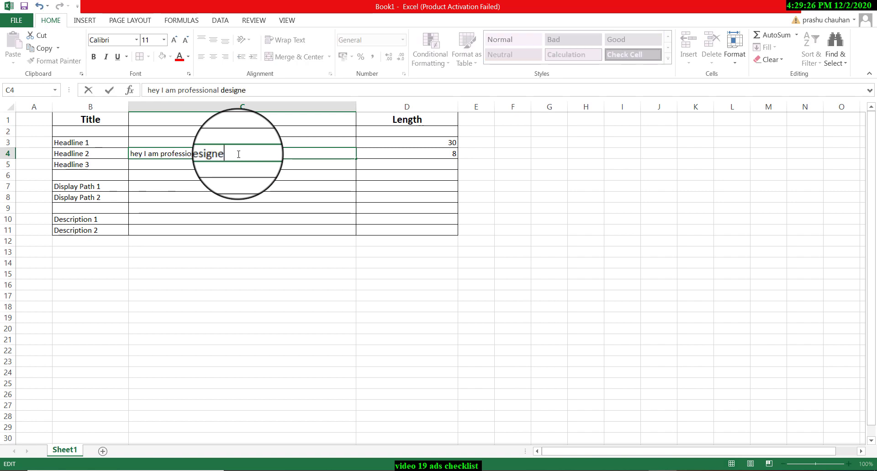
{"action": "key", "text": "Return"}
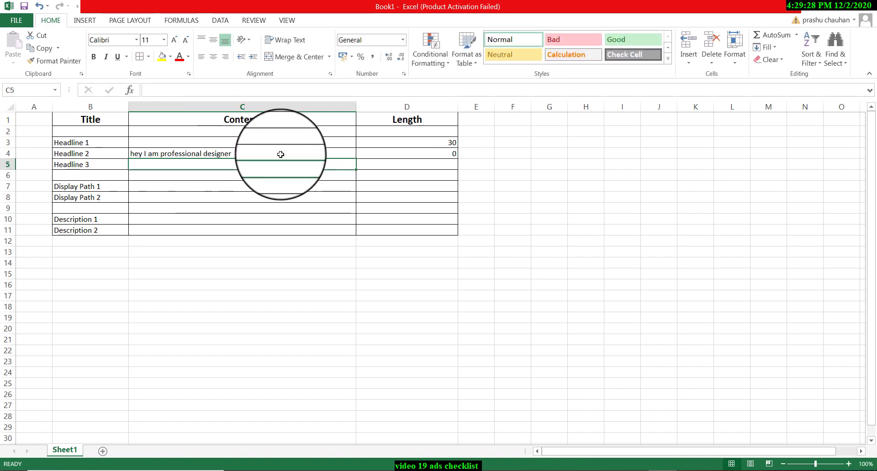
Append the word "in" to the end of the Headline 2 content.
{"action": "left_click", "coordinate": [282, 154]}
{"action": "double_click", "coordinate": [281, 155]}
{"action": "type", "text": "in"}
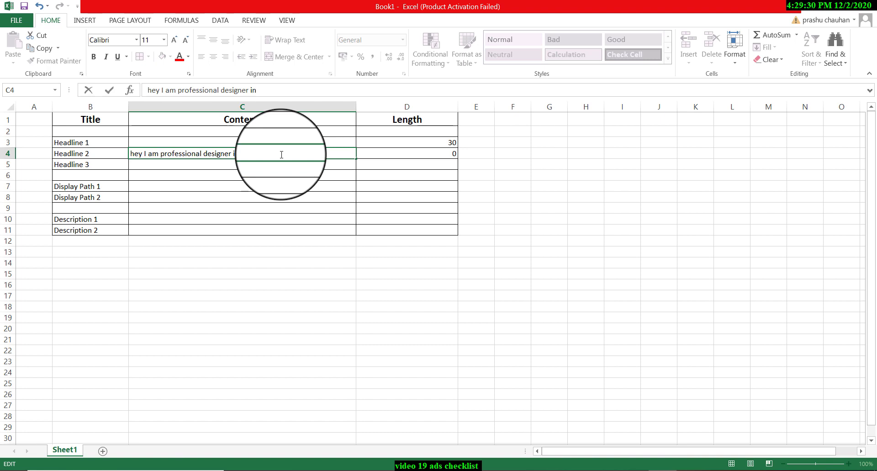
{"action": "key", "text": "Return"}
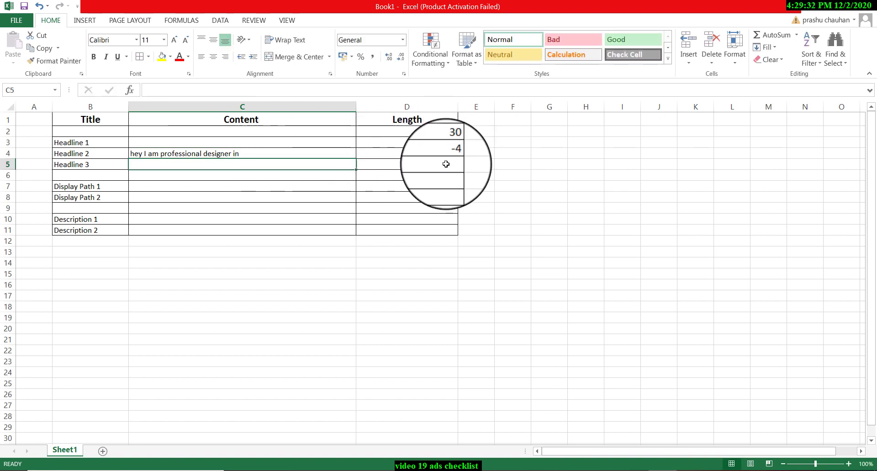
Remove the trailing word "in" from the Headline 2 content in cell C4.
{"action": "double_click", "coordinate": [277, 155]}
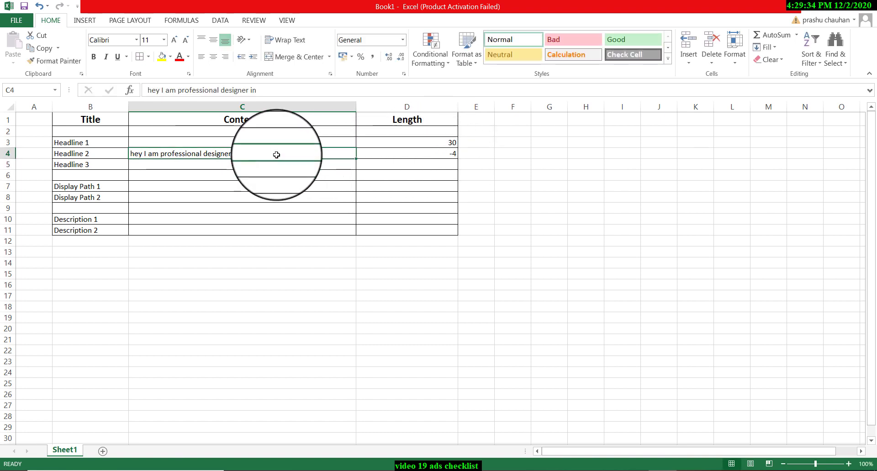
{"action": "key", "text": "BackSpace"}
{"action": "key", "text": "BackSpace"}
{"action": "key", "text": "BackSpace"}
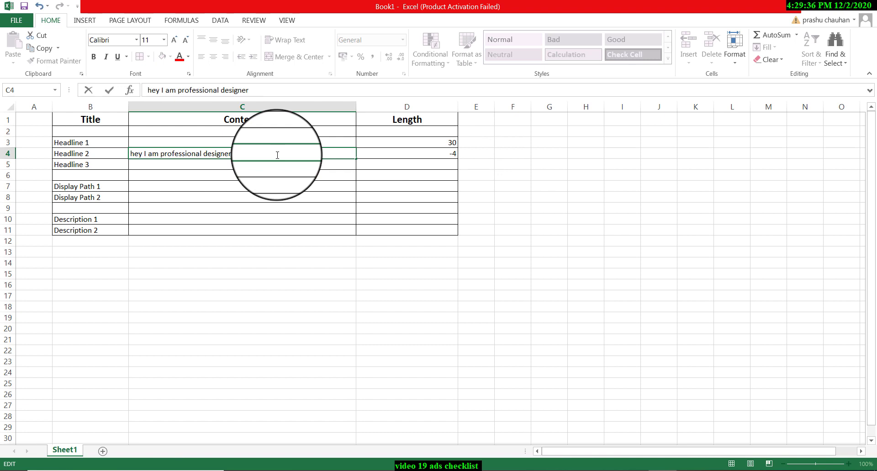
{"action": "key", "text": "ctrl+Return"}
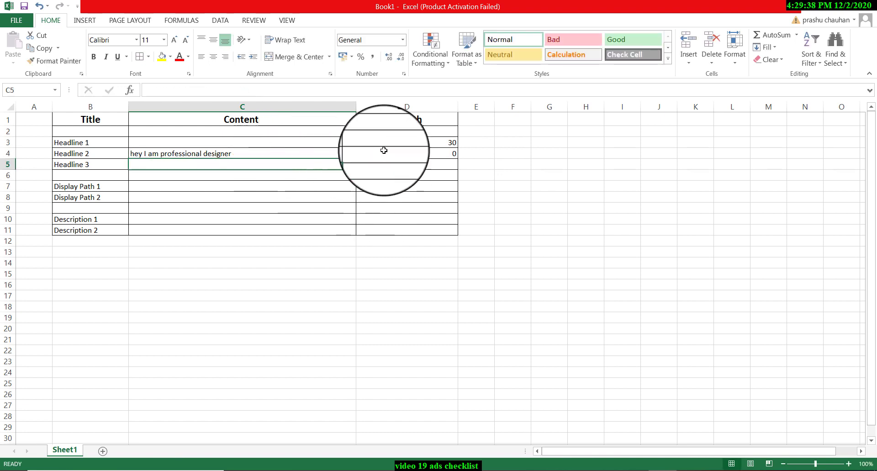
Enter the formula =15-LEN(C7) in cell D7 as the Display Path 1 length.
{"action": "left_click", "coordinate": [187, 145]}
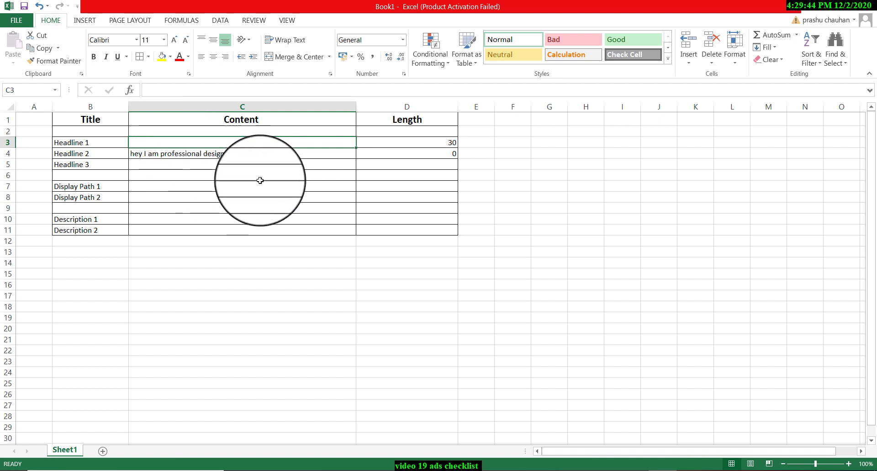
{"action": "left_click", "coordinate": [372, 184]}
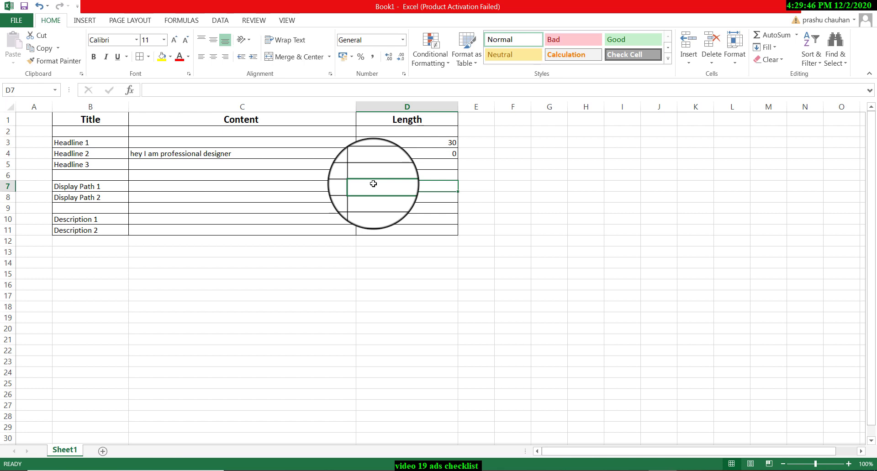
{"action": "double_click", "coordinate": [373, 184]}
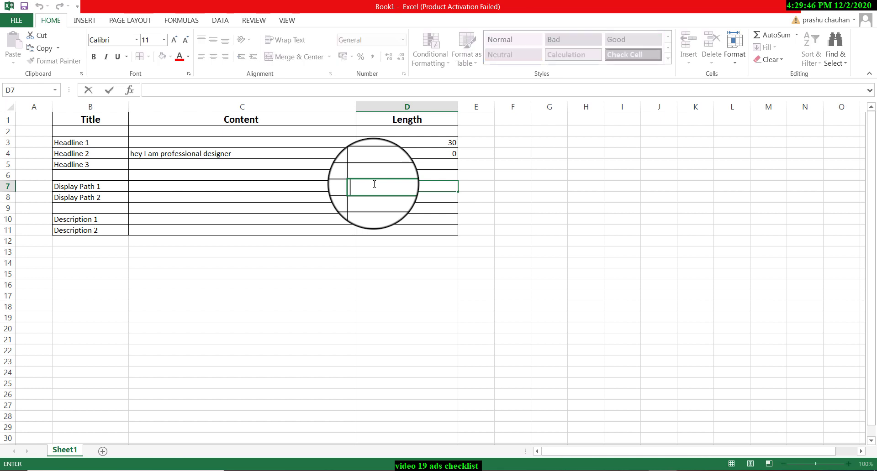
{"action": "left_click", "coordinate": [179, 89]}
{"action": "type", "text": "="}
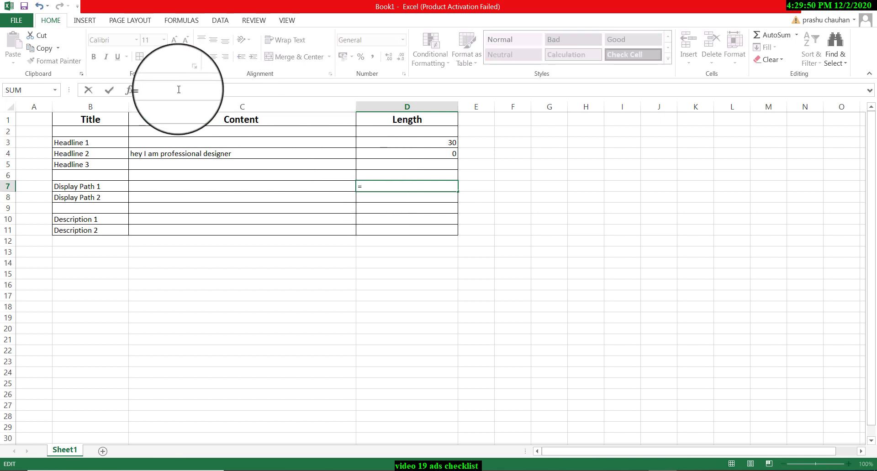
{"action": "type", "text": "15"}
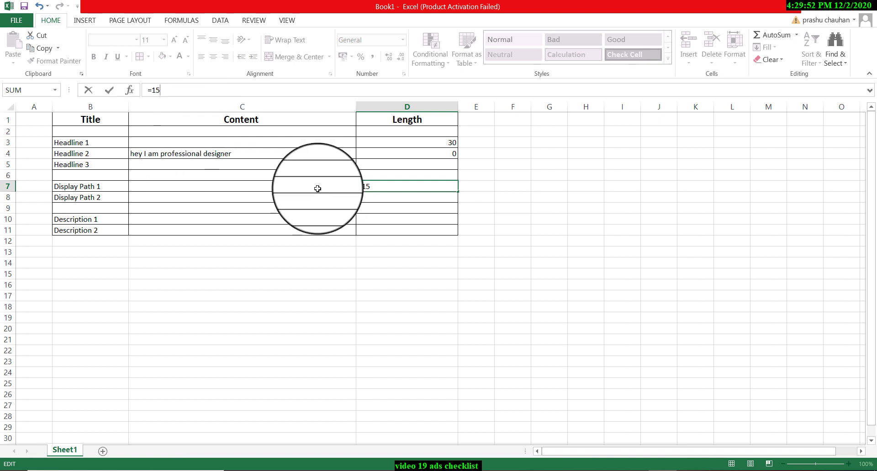
{"action": "type", "text": "-LEN"}
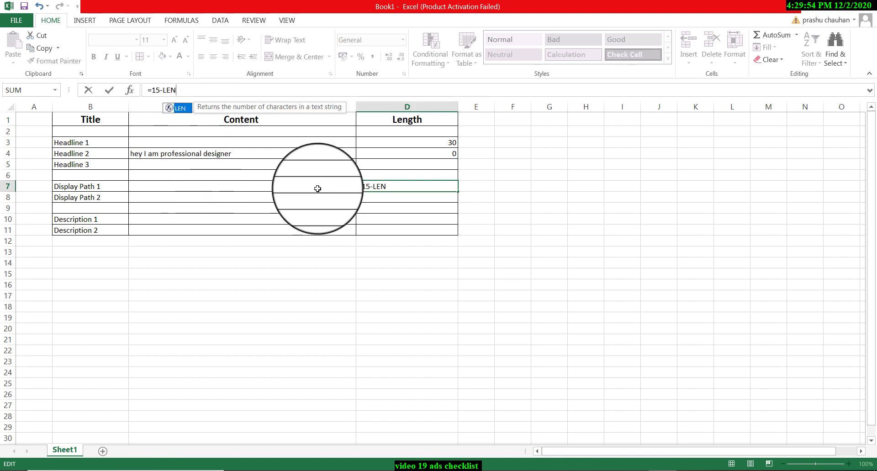
{"action": "type", "text": "()"}
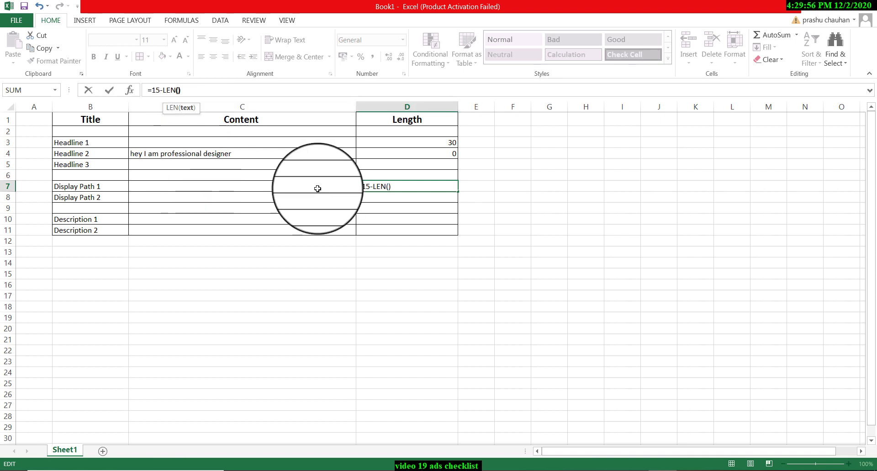
{"action": "key", "text": "Left"}
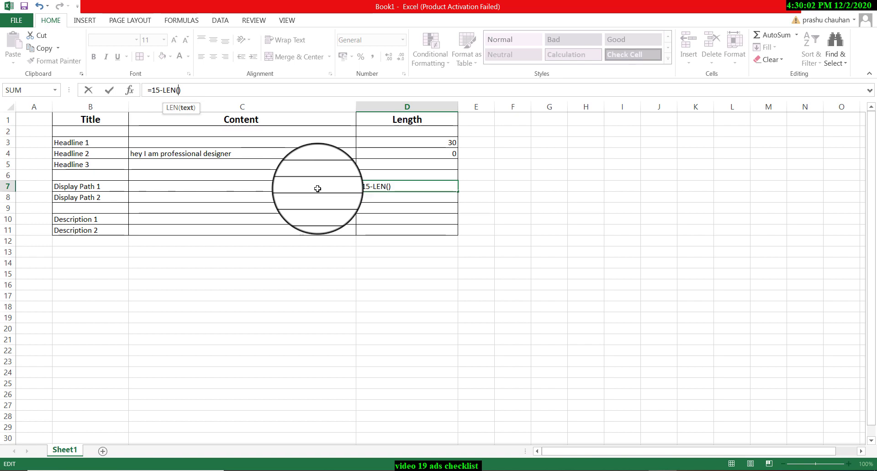
{"action": "type", "text": "c7"}
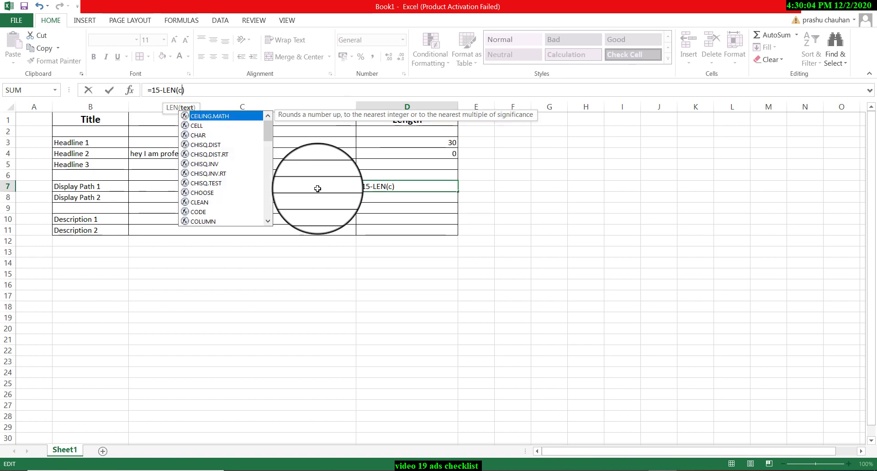
{"action": "key", "text": "Return"}
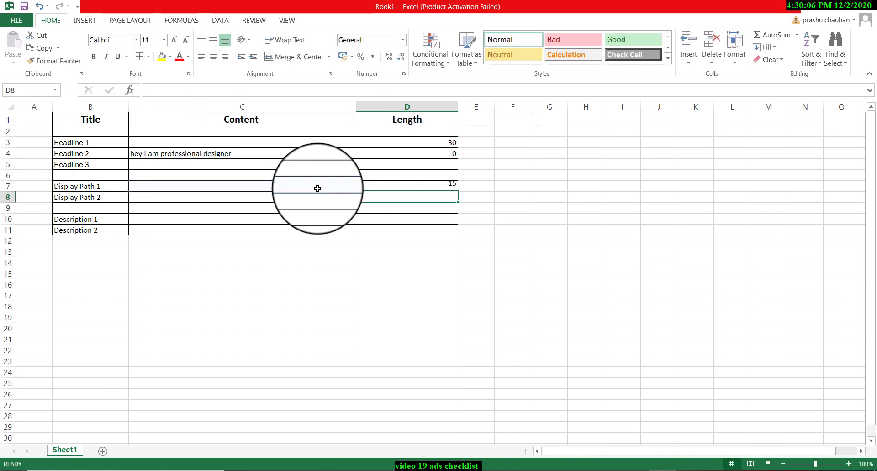
Enter "display path added" as the Display Path 1 content in cell C7.
{"action": "left_click", "coordinate": [267, 188]}
{"action": "type", "text": "dis"}
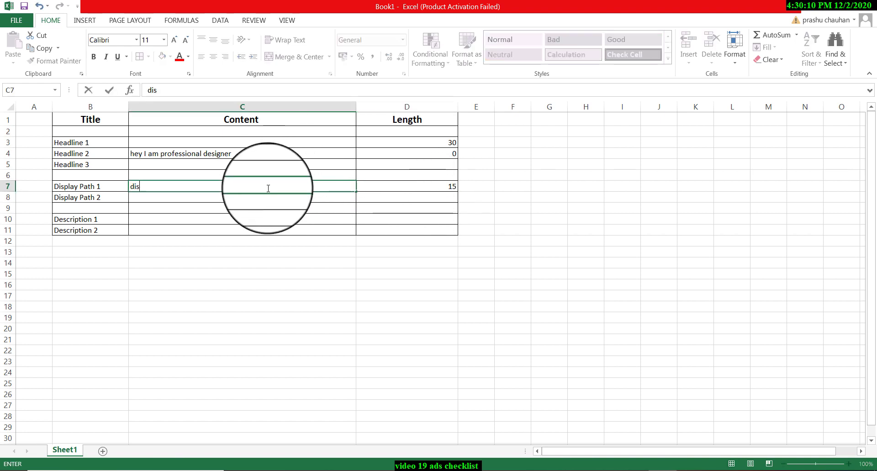
{"action": "type", "text": "play path added"}
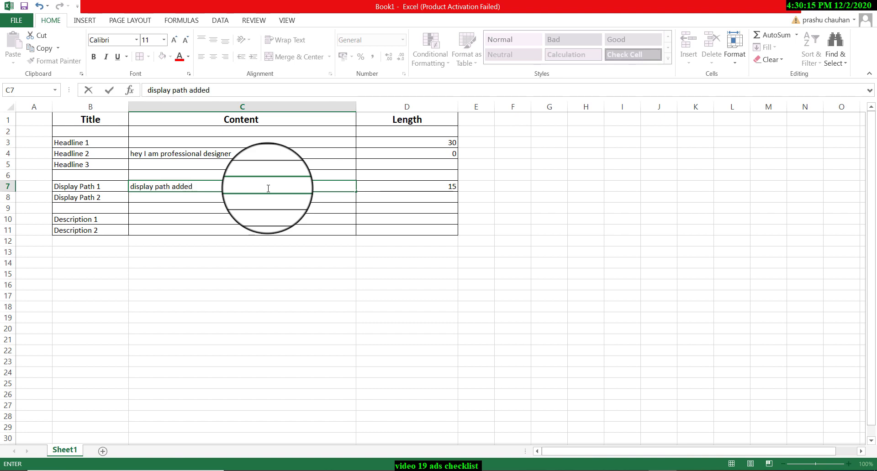
{"action": "key", "text": "Return"}
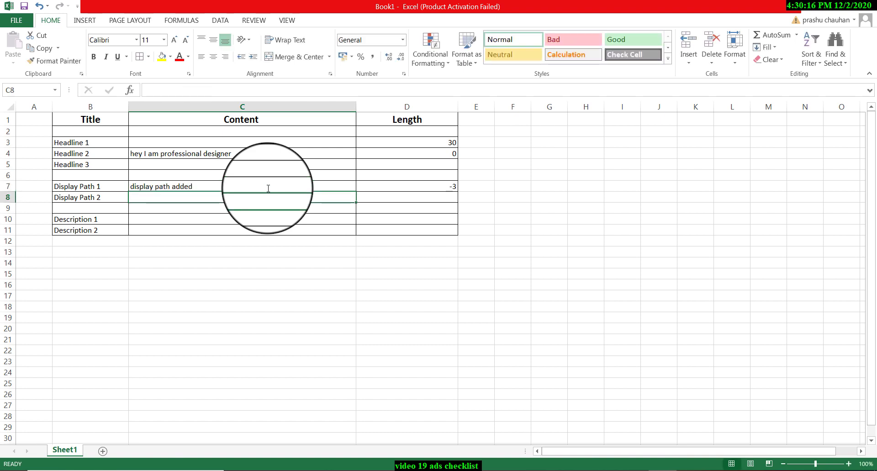
Shorten the Display Path 1 content in cell C7 to "display path ad".
{"action": "double_click", "coordinate": [268, 189]}
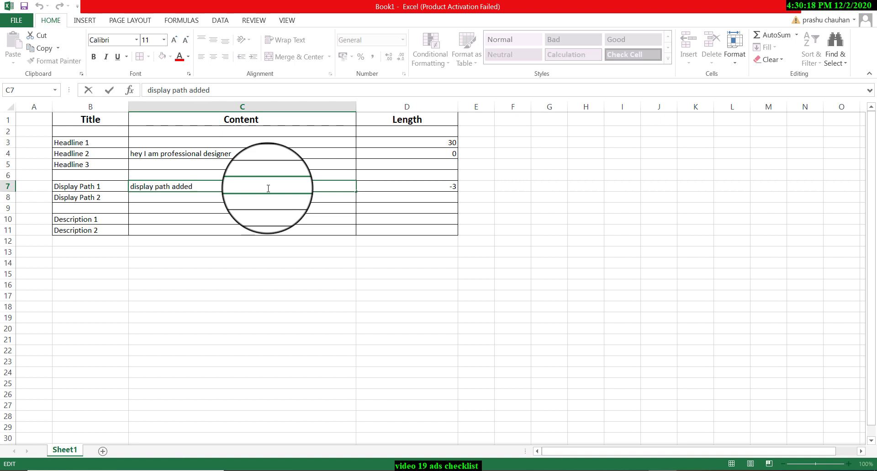
{"action": "key", "text": "BackSpace"}
{"action": "key", "text": "BackSpace"}
{"action": "key", "text": "BackSpace"}
{"action": "key", "text": "Return"}
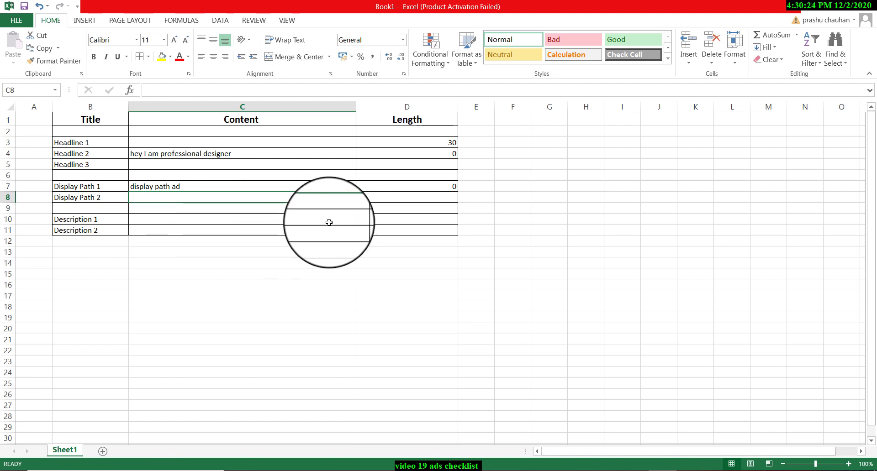
Enter the formula =90-LEN(C10) in cell D10 as the Description 1 length.
{"action": "left_click", "coordinate": [347, 221]}
{"action": "left_click", "coordinate": [382, 224]}
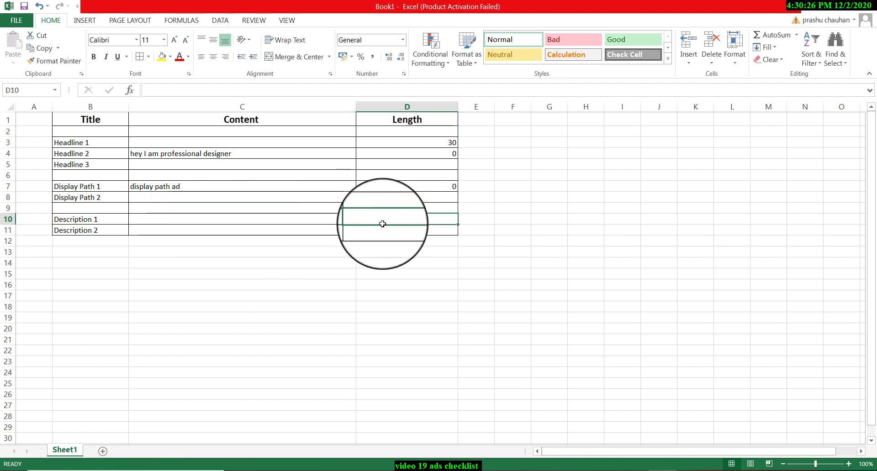
{"action": "left_click", "coordinate": [162, 88]}
{"action": "type", "text": "9"}
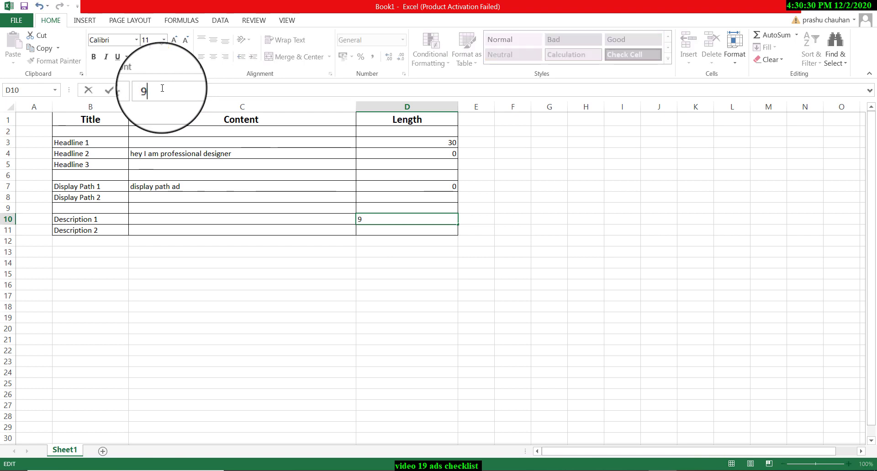
{"action": "type", "text": "0-LEN"}
{"action": "key", "text": "Left"}
{"action": "key", "text": "Left"}
{"action": "key", "text": "Left"}
{"action": "key", "text": "Left"}
{"action": "key", "text": "Left"}
{"action": "key", "text": "Left"}
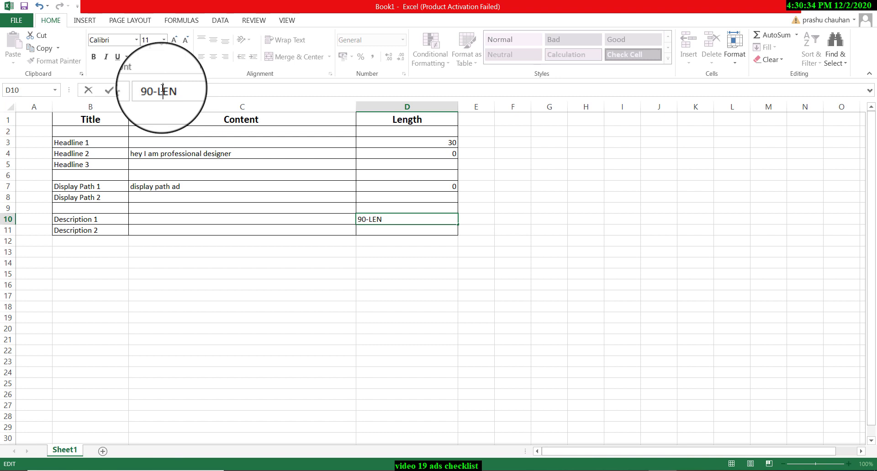
{"action": "type", "text": "="}
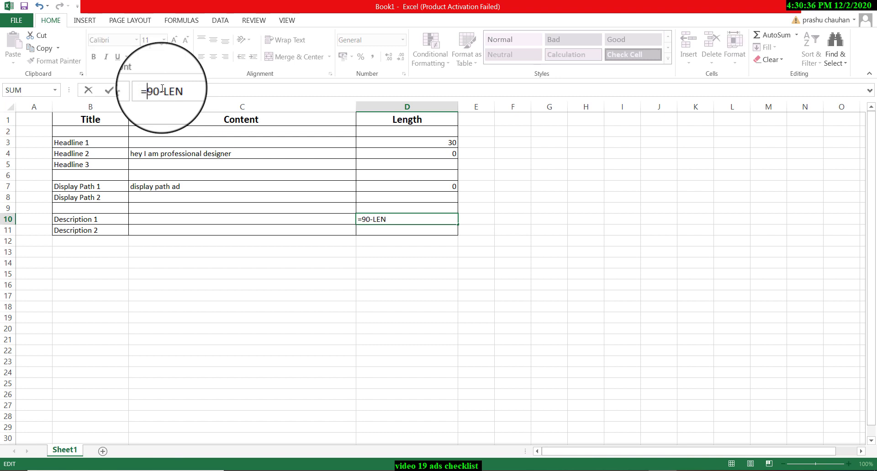
{"action": "key", "text": "Right"}
{"action": "key", "text": "Right"}
{"action": "key", "text": "Right"}
{"action": "key", "text": "Right"}
{"action": "key", "text": "Right"}
{"action": "key", "text": "Right"}
{"action": "type", "text": "()"}
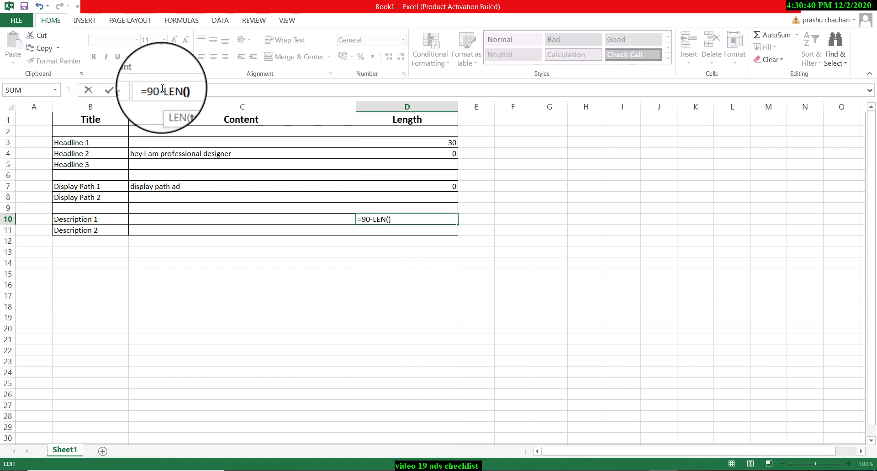
{"action": "key", "text": "Left"}
{"action": "type", "text": "C"}
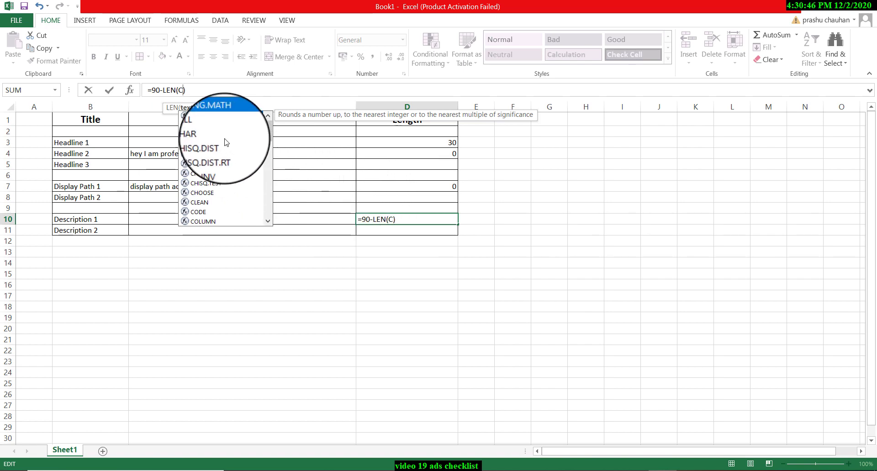
{"action": "type", "text": "10"}
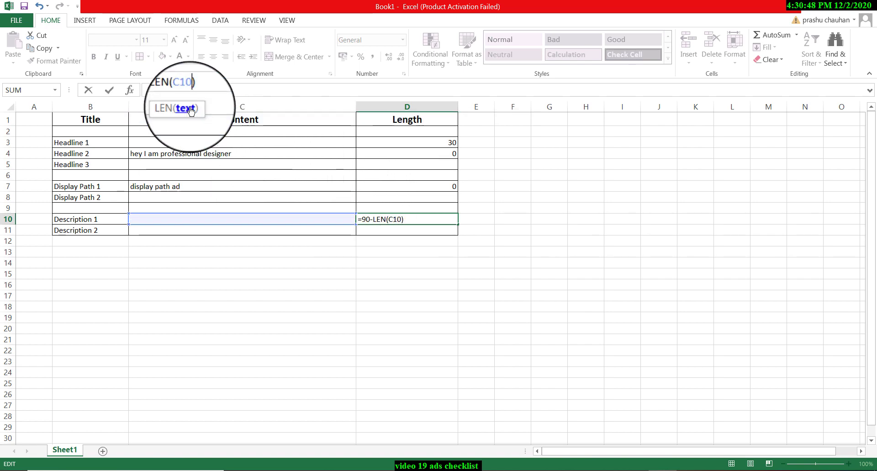
{"action": "key", "text": "Return"}
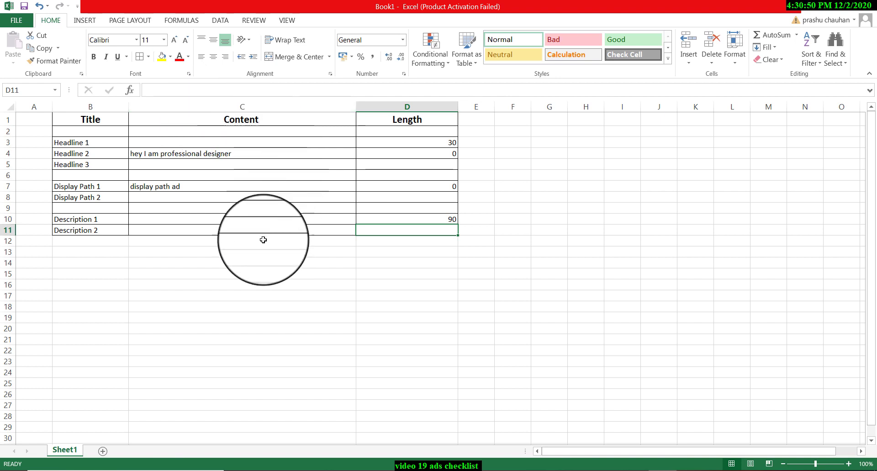
Switch to the "video 19 Ads Checklist" presentation in Google Slides and show the Checklist slide.
{"action": "left_click", "coordinate": [289, 251]}
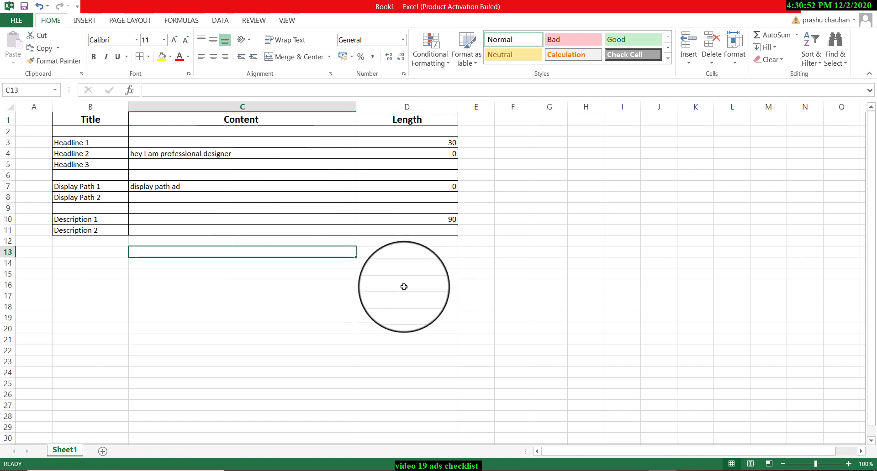
{"action": "left_click", "coordinate": [242, 263]}
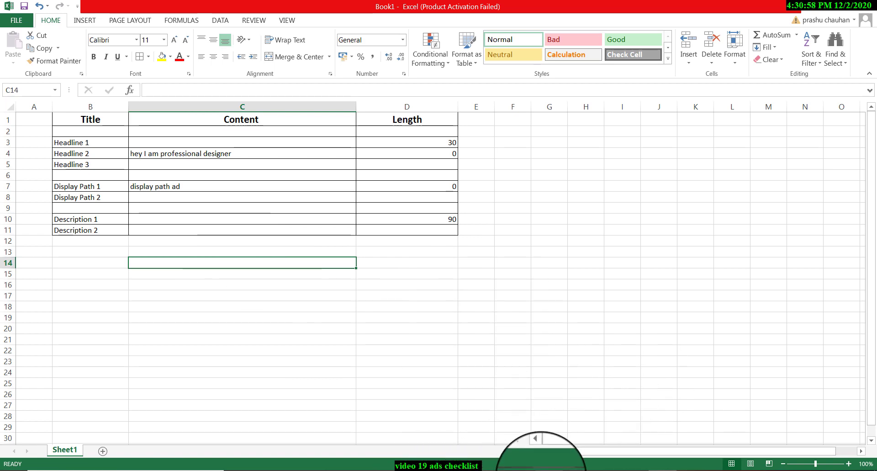
{"action": "left_click", "coordinate": [529, 470]}
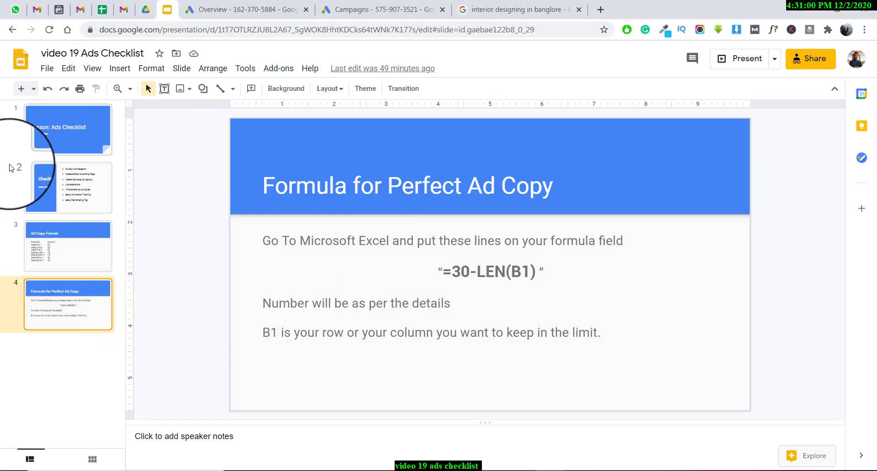
{"action": "left_click", "coordinate": [59, 195]}
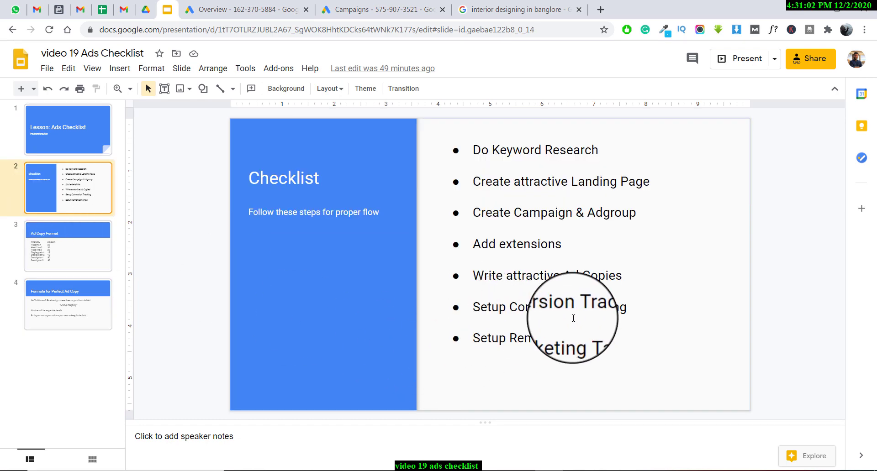